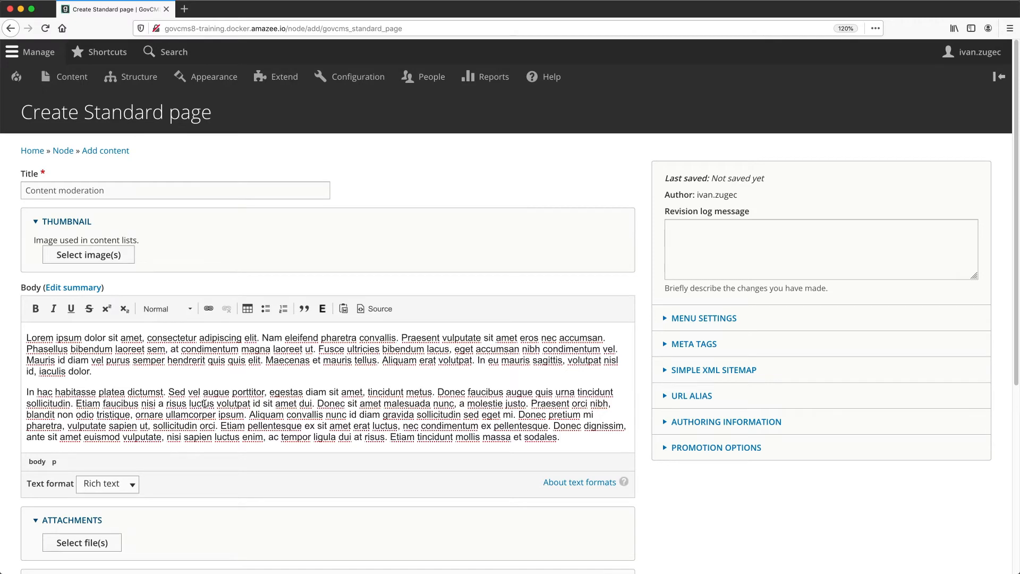
Save the new "Content moderation" standard page with the Draft moderation state.
{"action": "scroll", "coordinate": [205, 404], "scroll_direction": "down", "scroll_amount": 5}
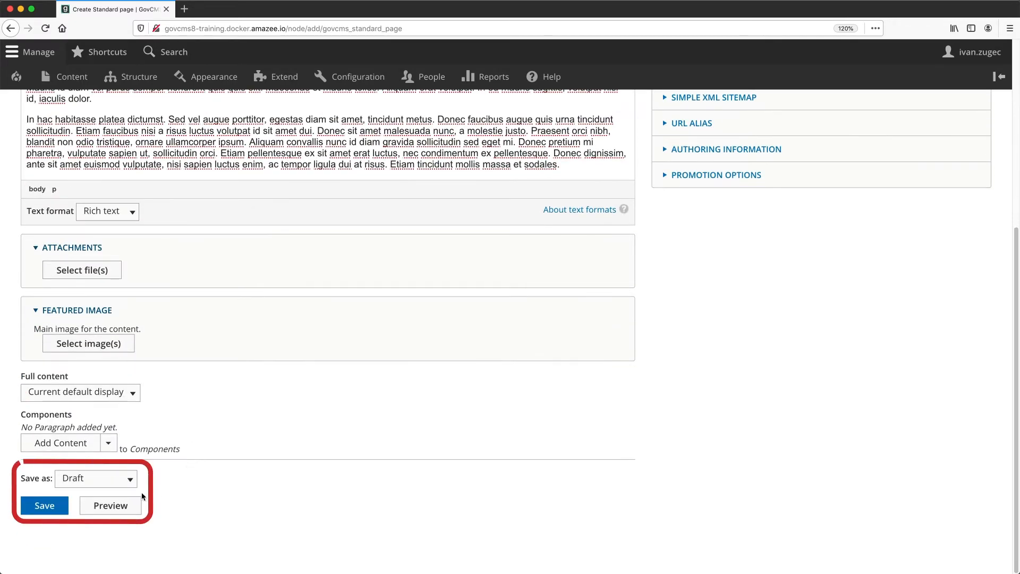
{"action": "left_click", "coordinate": [126, 480]}
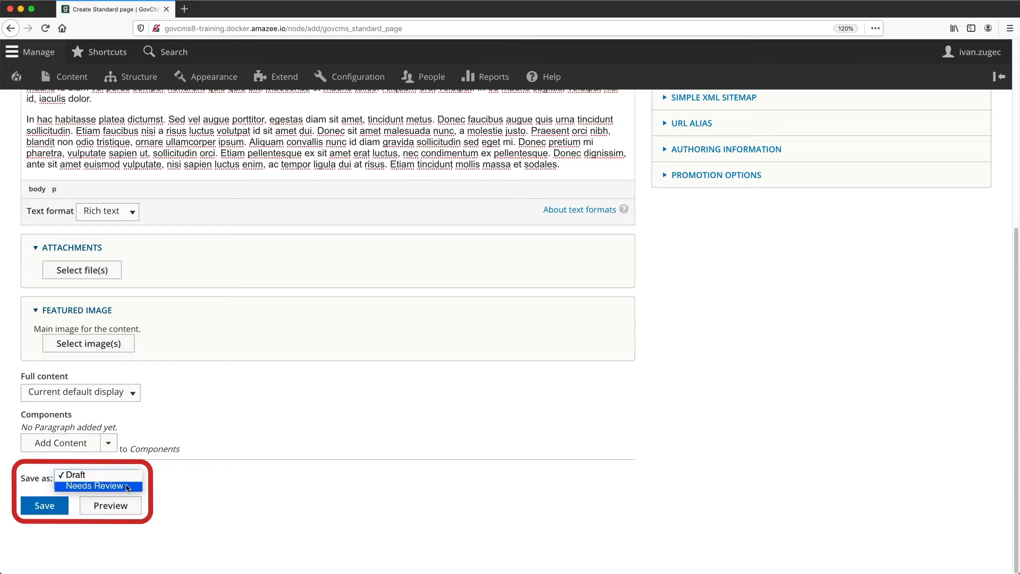
{"action": "left_click", "coordinate": [127, 476]}
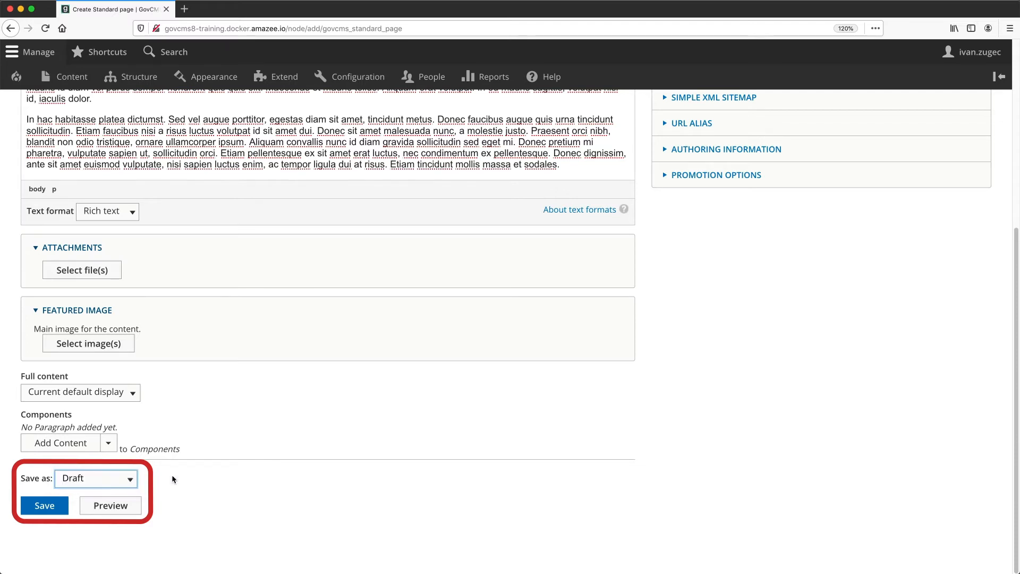
{"action": "left_click", "coordinate": [45, 505]}
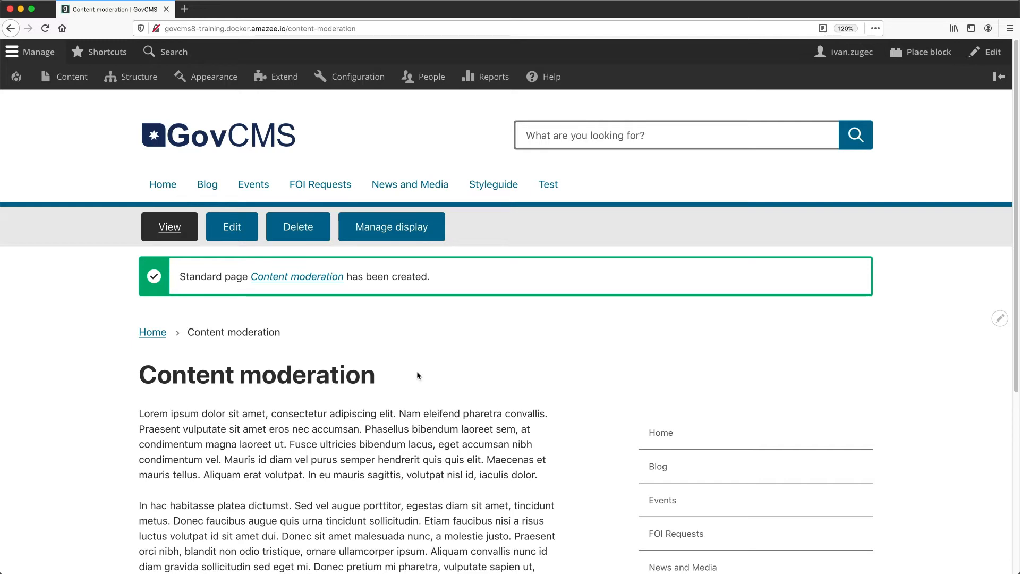
Edit the "Content moderation" page, change its moderation state to Needs Review and save it.
{"action": "left_click", "coordinate": [232, 228]}
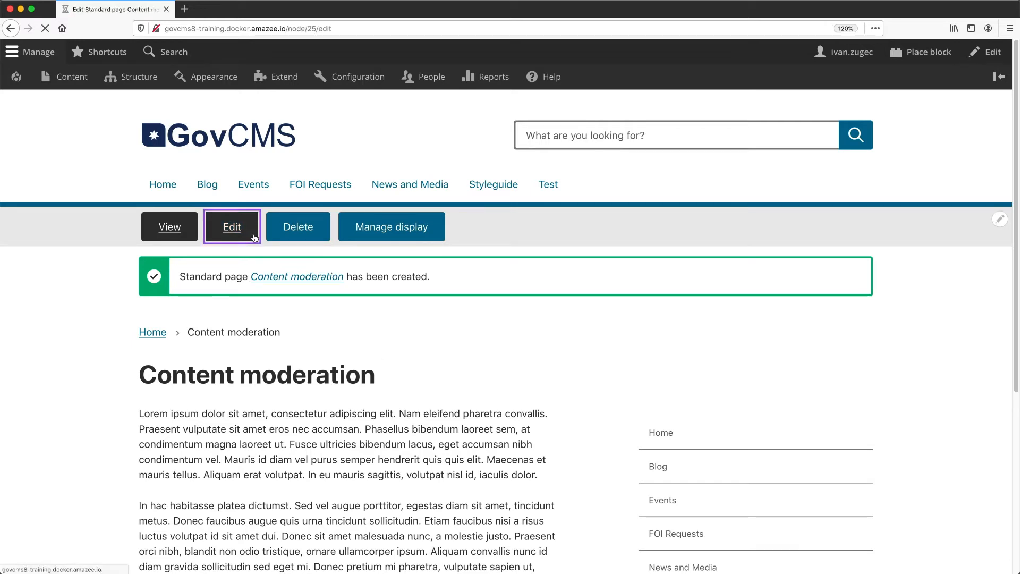
{"action": "scroll", "coordinate": [232, 258], "scroll_direction": "down", "scroll_amount": 6}
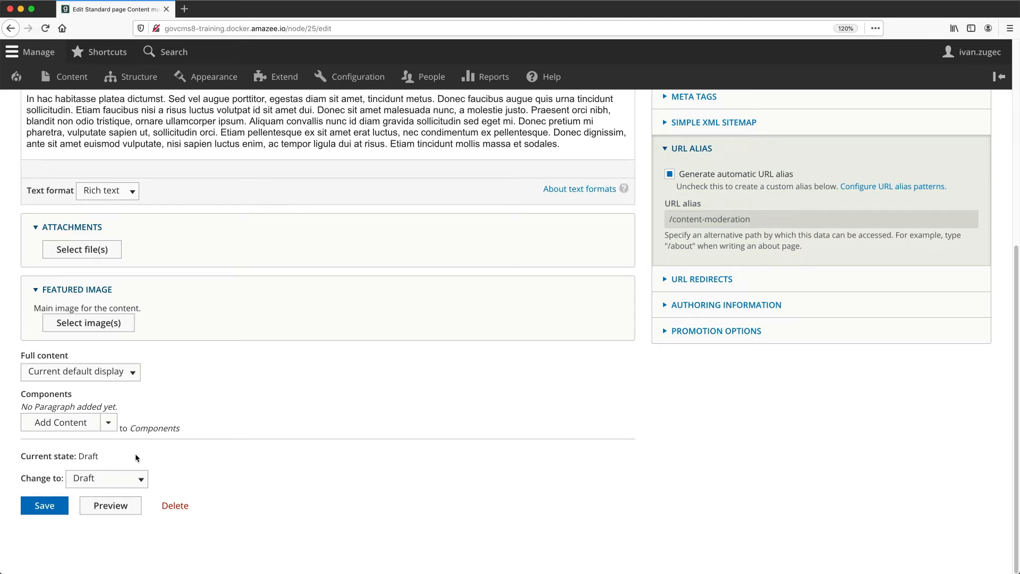
{"action": "left_click", "coordinate": [140, 478]}
{"action": "left_click", "coordinate": [99, 488]}
{"action": "left_click", "coordinate": [52, 508]}
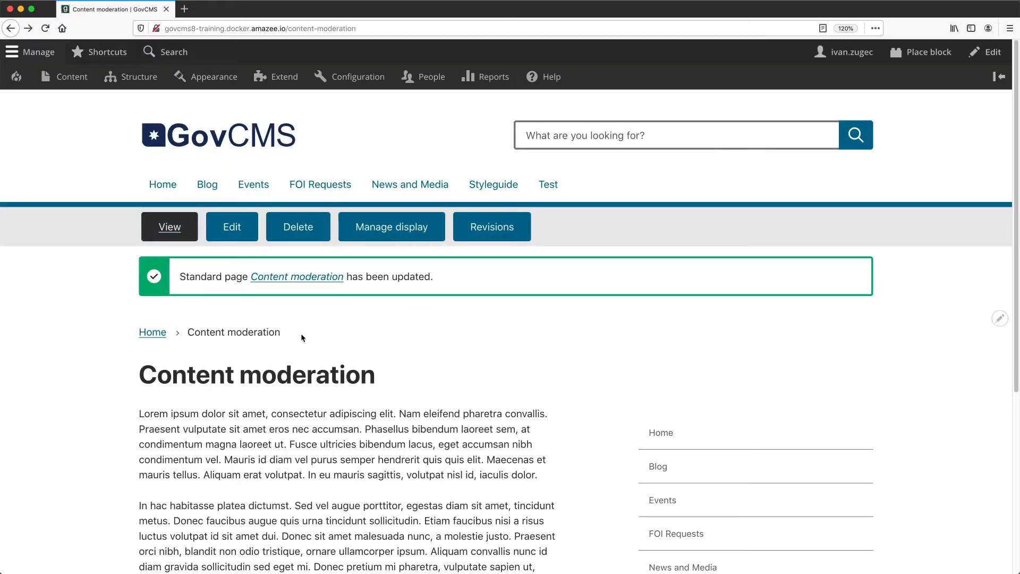
Reopen the "Content moderation" page for editing, change its moderation state to Published and save it.
{"action": "left_click", "coordinate": [230, 225]}
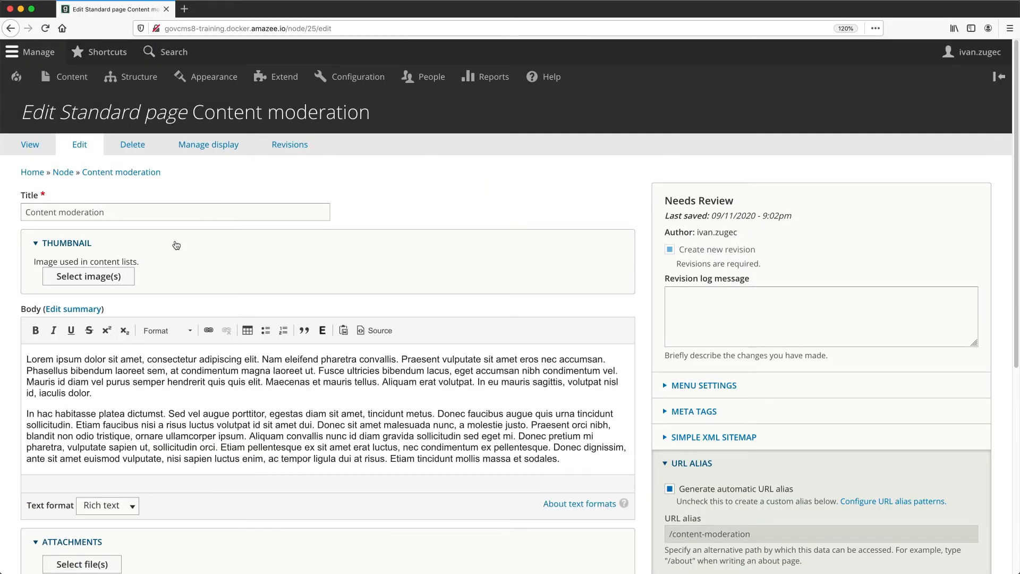
{"action": "scroll", "coordinate": [176, 244], "scroll_direction": "down", "scroll_amount": 5}
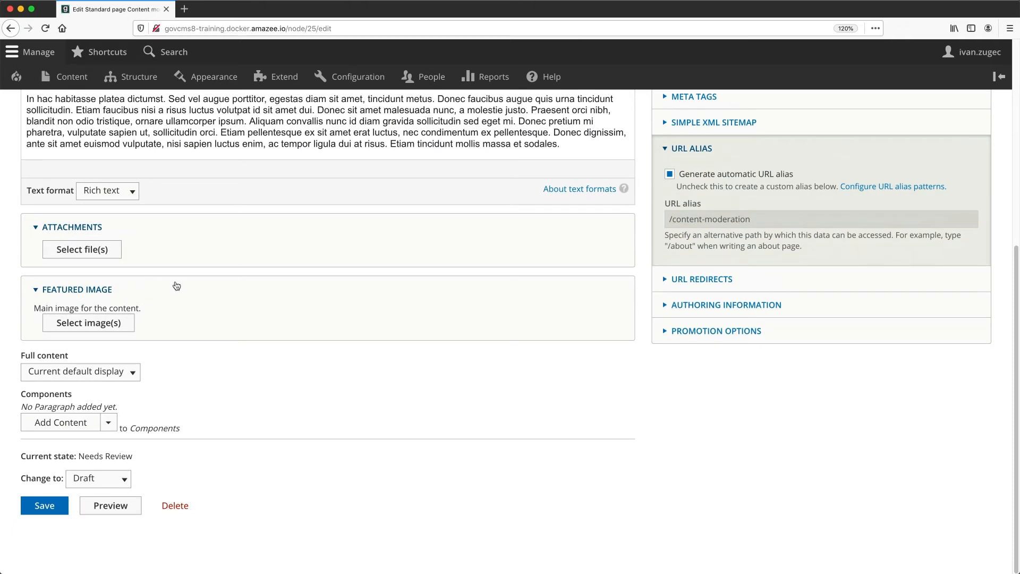
{"action": "left_click", "coordinate": [122, 480]}
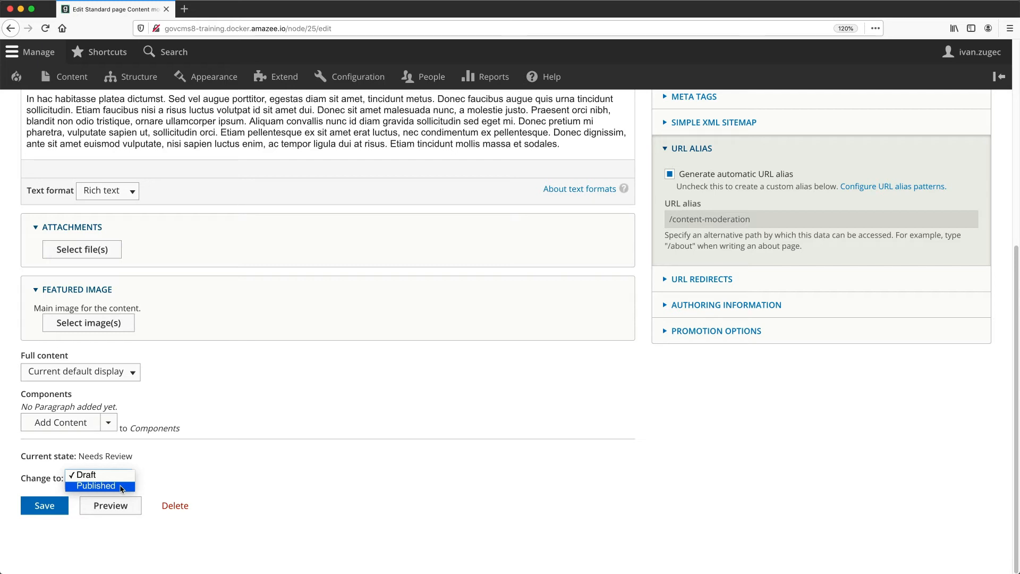
{"action": "left_click", "coordinate": [121, 486]}
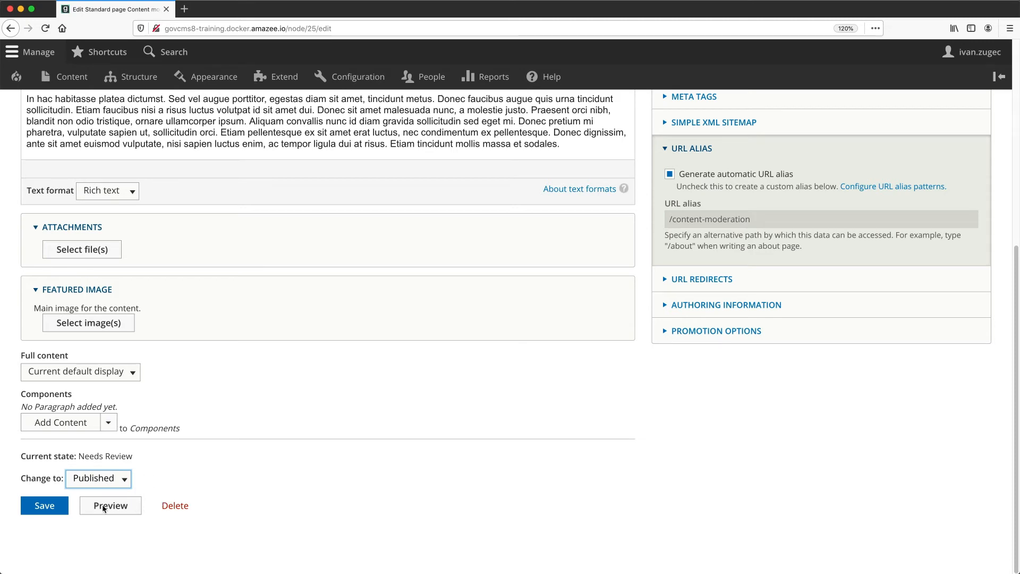
{"action": "left_click", "coordinate": [40, 505]}
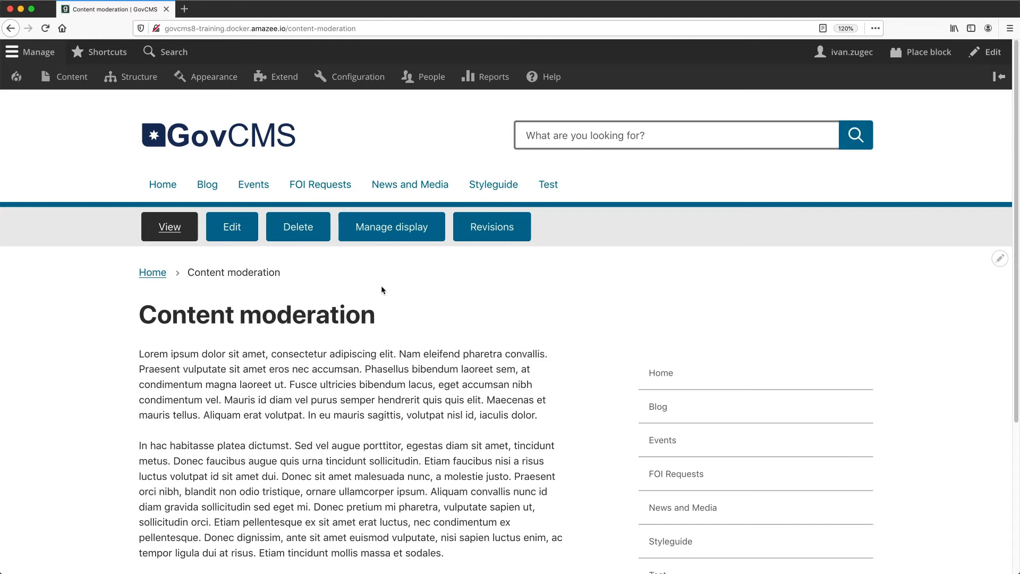
Edit the published page and add a paragraph reading "New line" after the first body paragraph.
{"action": "left_click", "coordinate": [226, 229]}
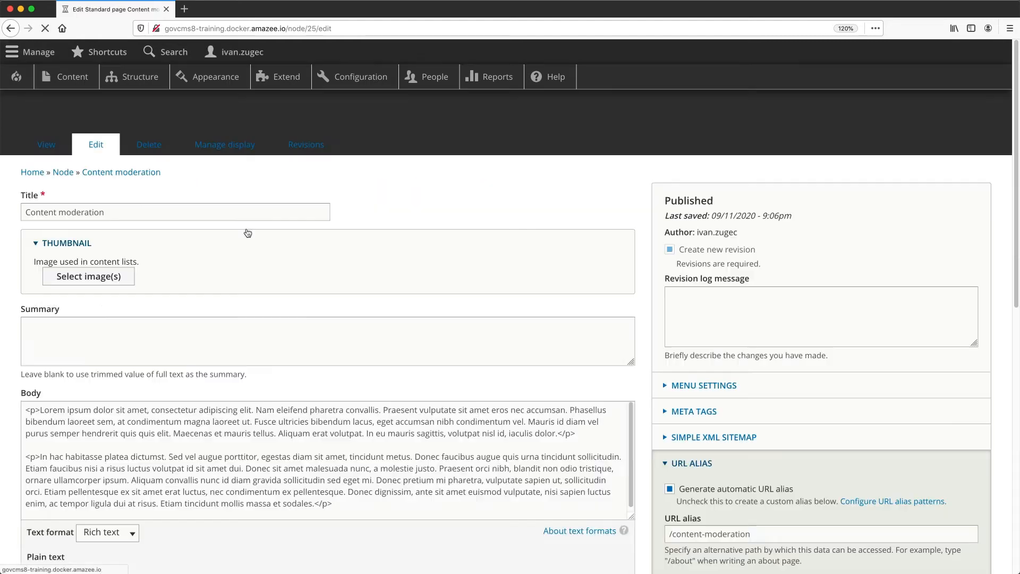
{"action": "left_click", "coordinate": [121, 391]}
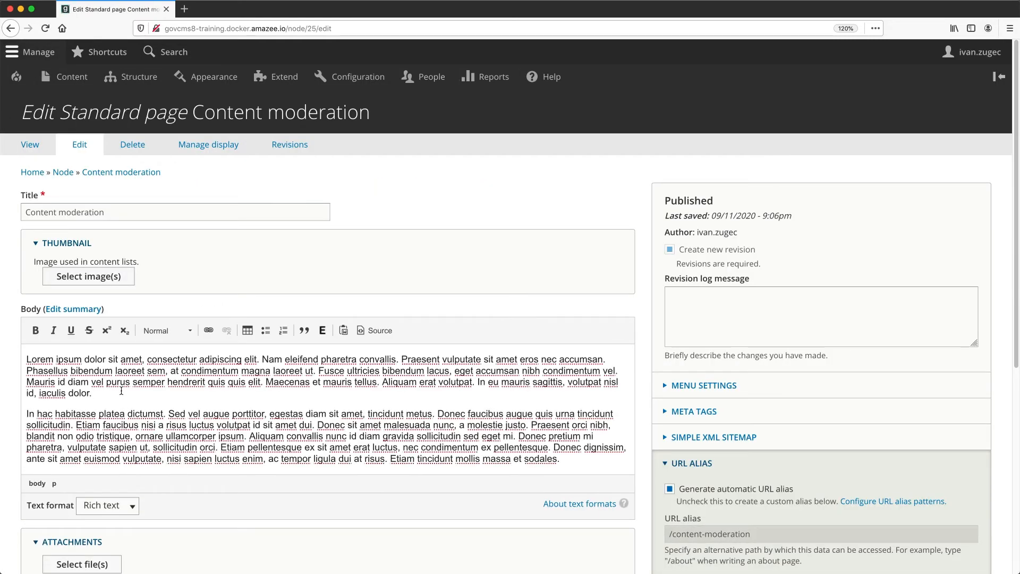
{"action": "key", "text": "Return"}
{"action": "type", "text": "New line"}
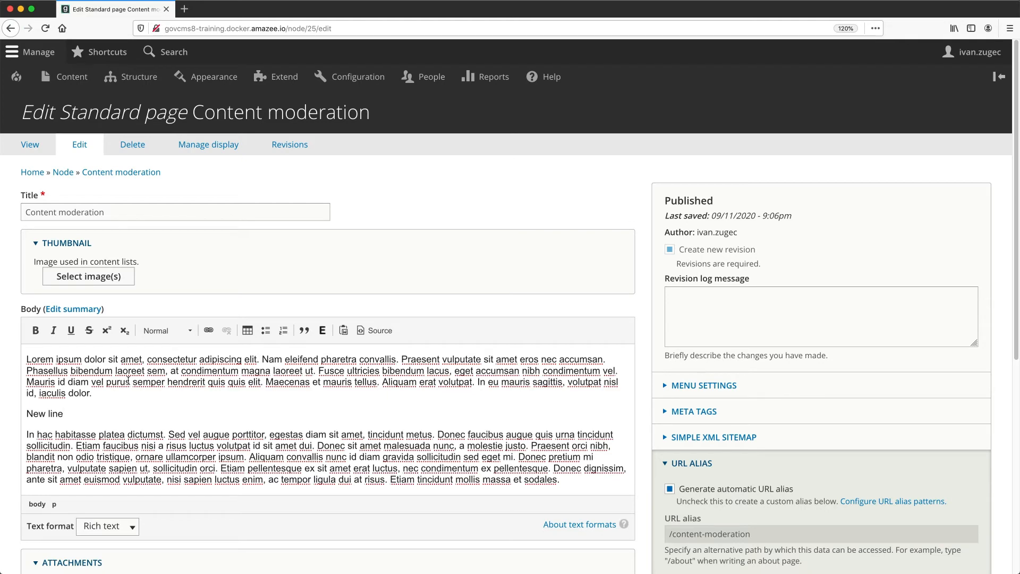
Change the edited page's moderation state to Draft and save it.
{"action": "scroll", "coordinate": [142, 355], "scroll_direction": "down", "scroll_amount": 6}
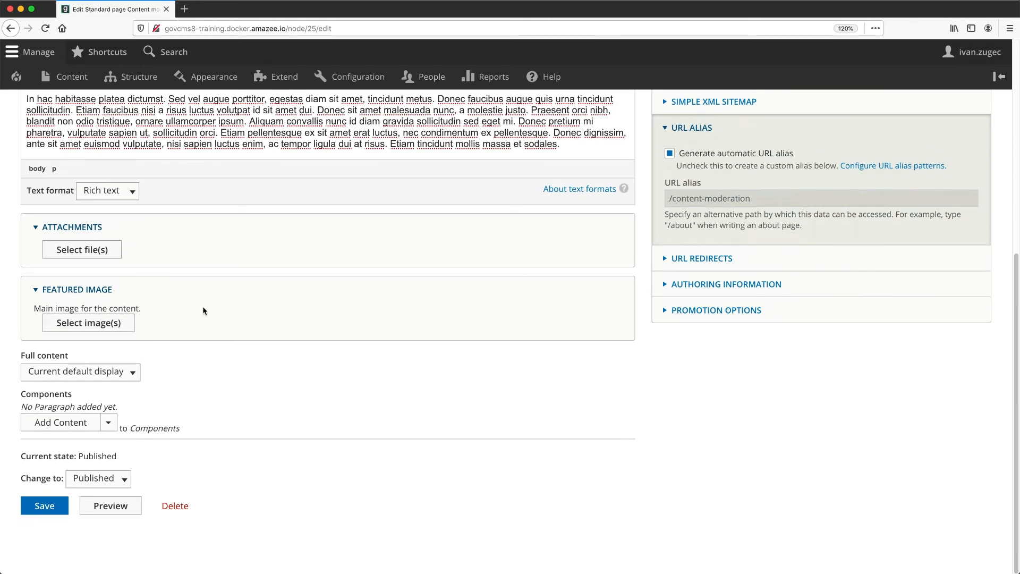
{"action": "left_click", "coordinate": [117, 479]}
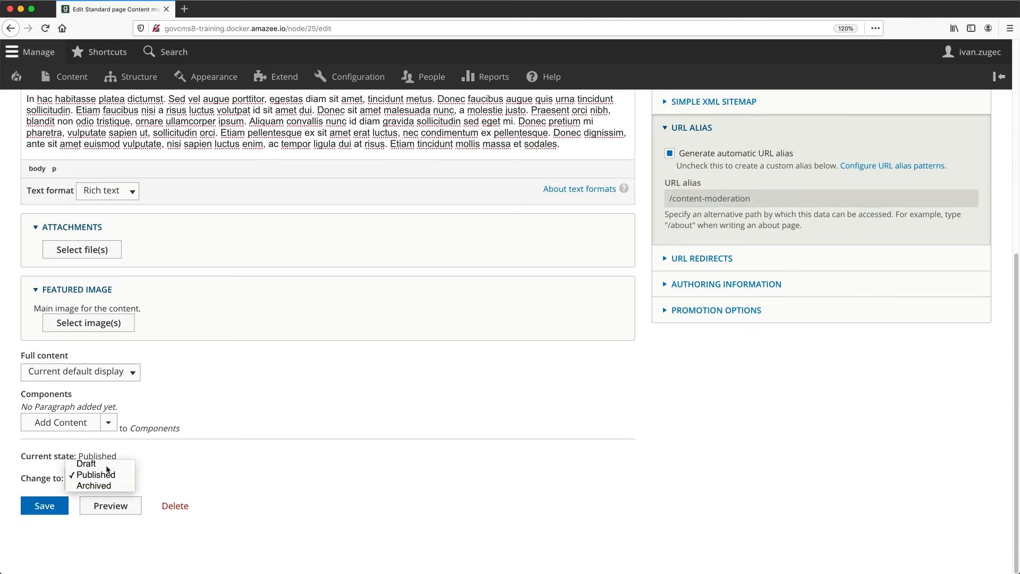
{"action": "left_click", "coordinate": [105, 465]}
{"action": "left_click", "coordinate": [44, 505]}
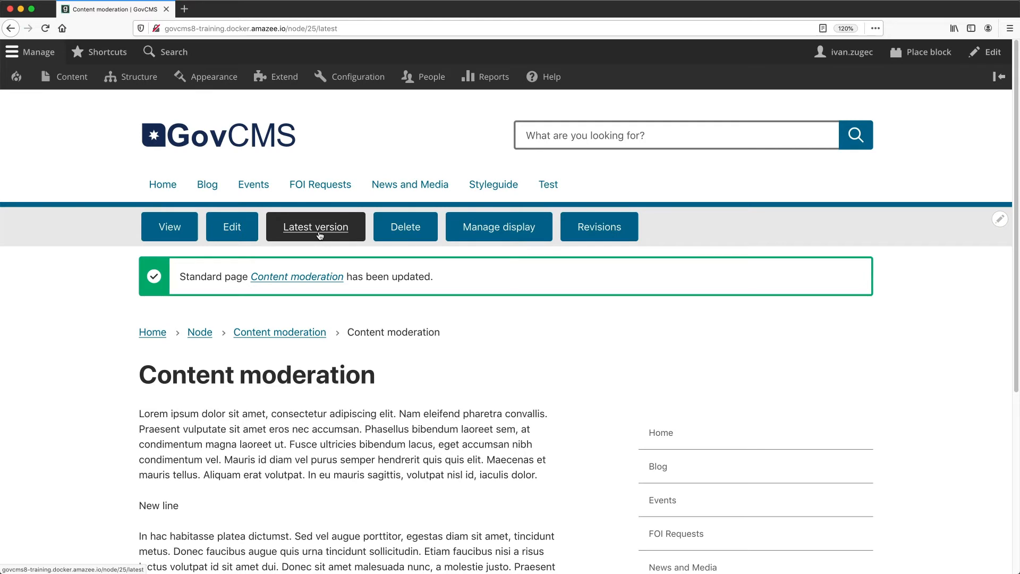
Compare the page's latest draft version with its published version, checking for the "New line" paragraph.
{"action": "left_click_drag", "start_coordinate": [187, 505], "coordinate": [136, 509]}
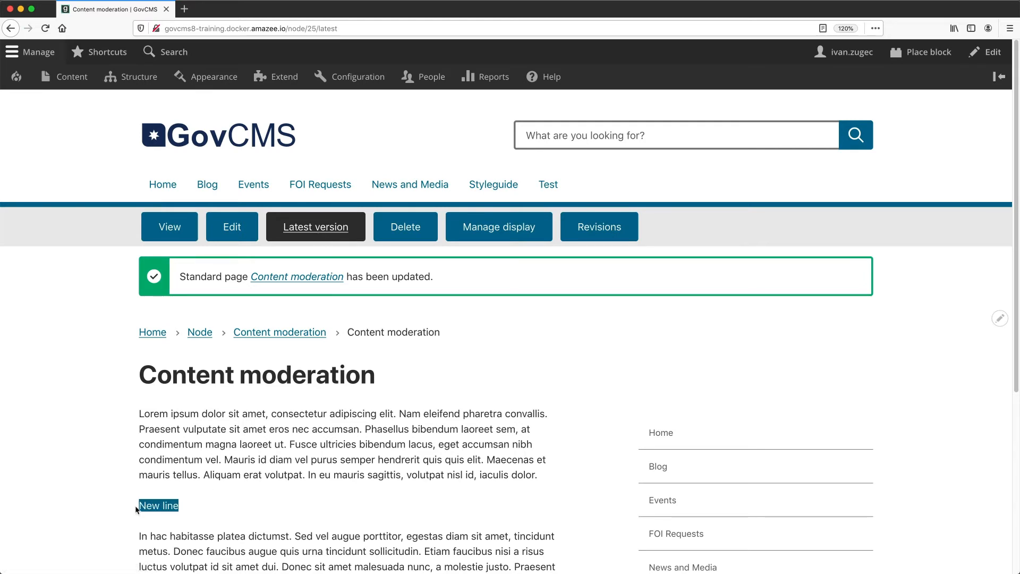
{"action": "left_click", "coordinate": [138, 509]}
{"action": "left_click", "coordinate": [177, 228]}
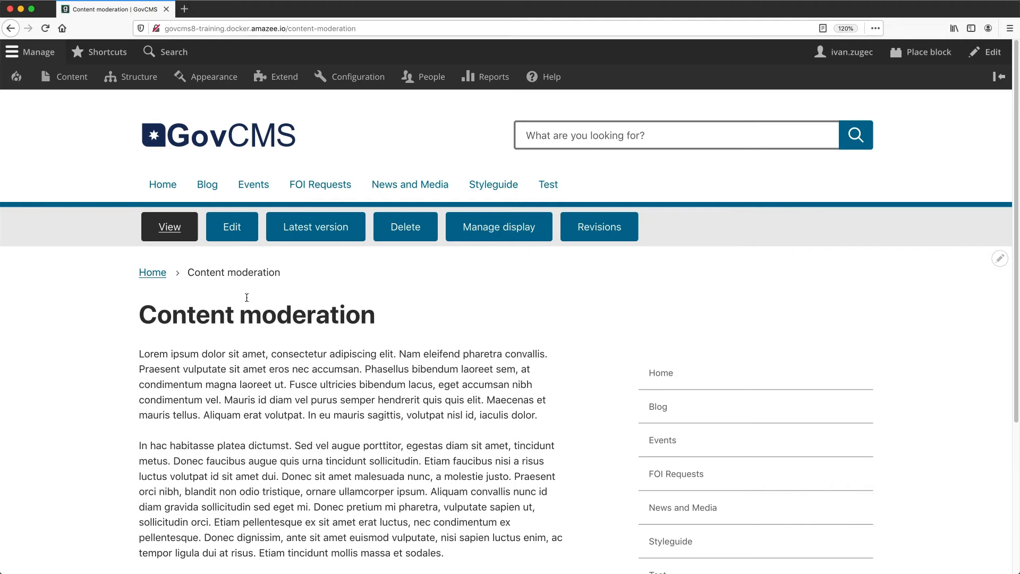
{"action": "left_click", "coordinate": [306, 234]}
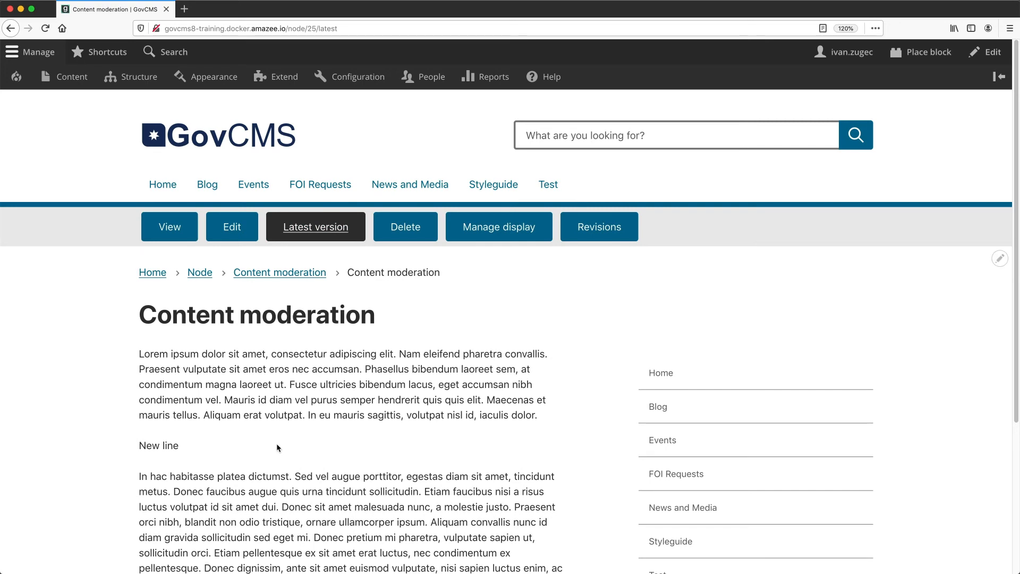
Edit "Content moderation" from the moderated content list, change its draft to Needs Review and save it.
{"action": "left_click", "coordinate": [74, 77]}
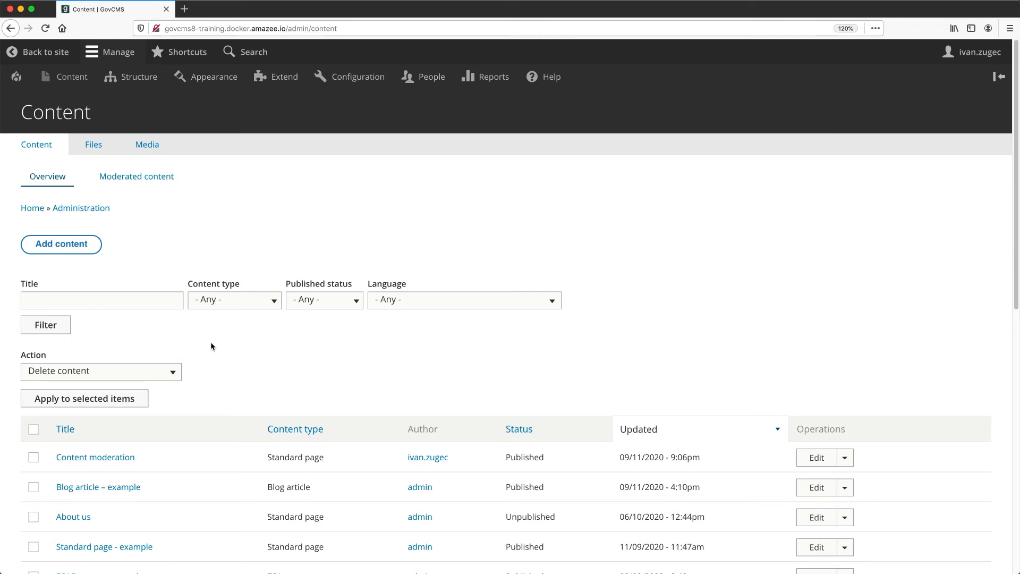
{"action": "left_click", "coordinate": [147, 183]}
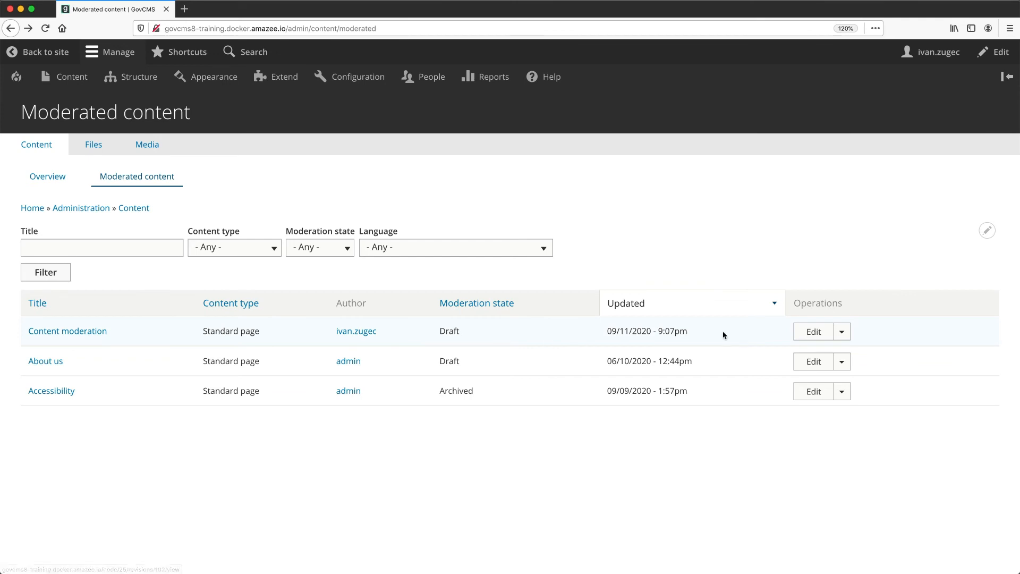
{"action": "left_click", "coordinate": [808, 332]}
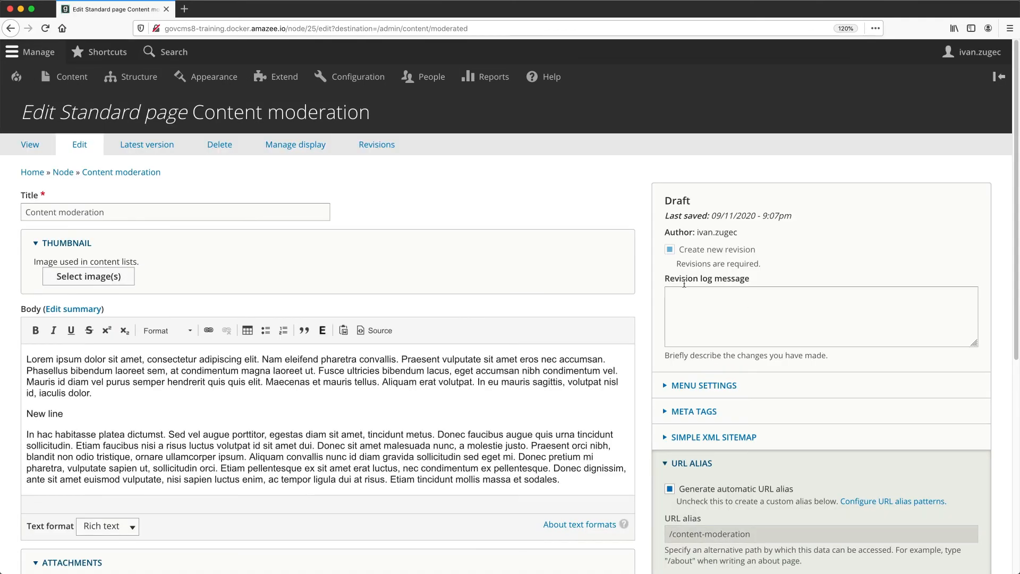
{"action": "scroll", "coordinate": [459, 229], "scroll_direction": "down", "scroll_amount": 6}
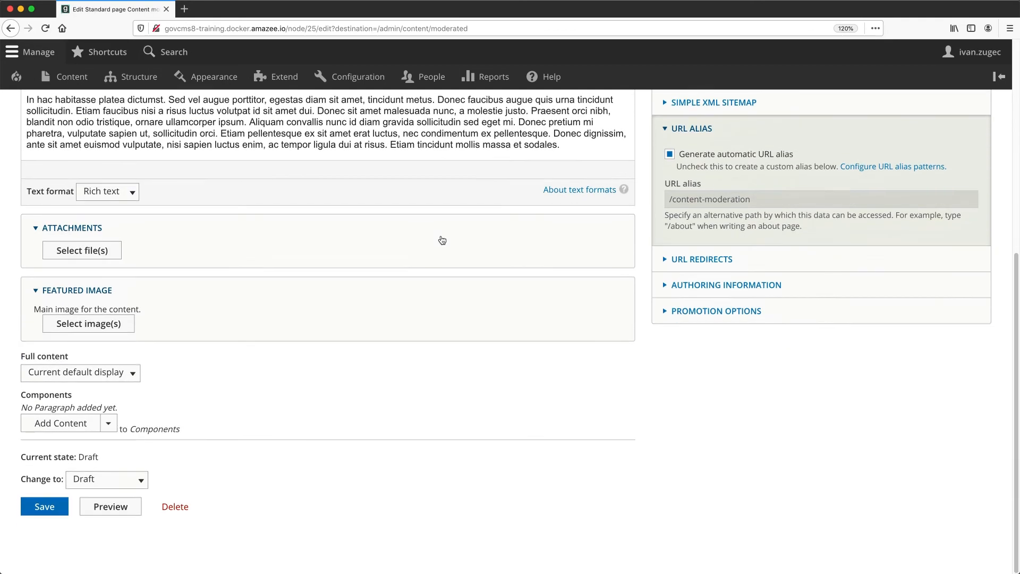
{"action": "left_click", "coordinate": [123, 482]}
{"action": "left_click", "coordinate": [101, 489]}
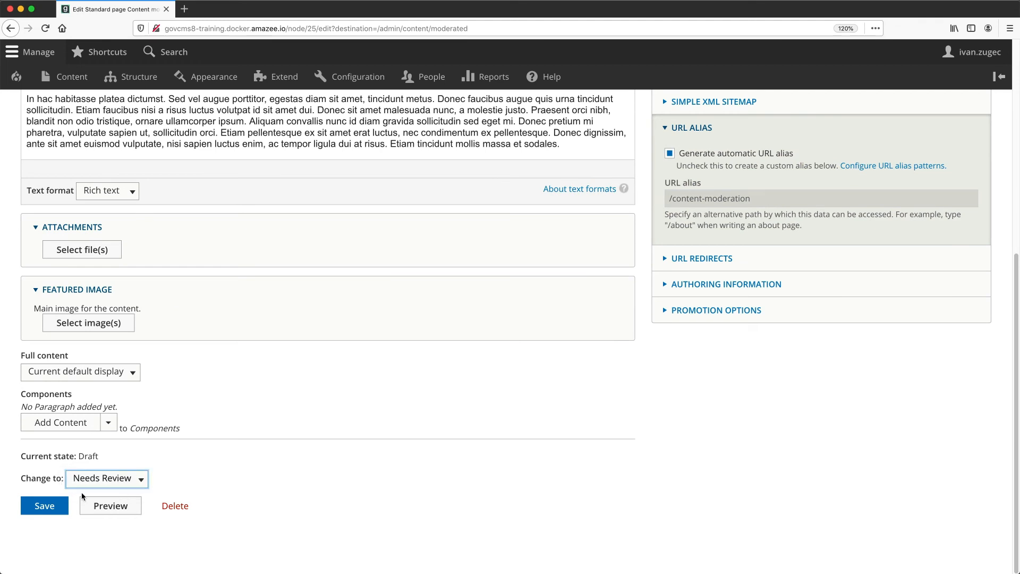
{"action": "left_click", "coordinate": [48, 506]}
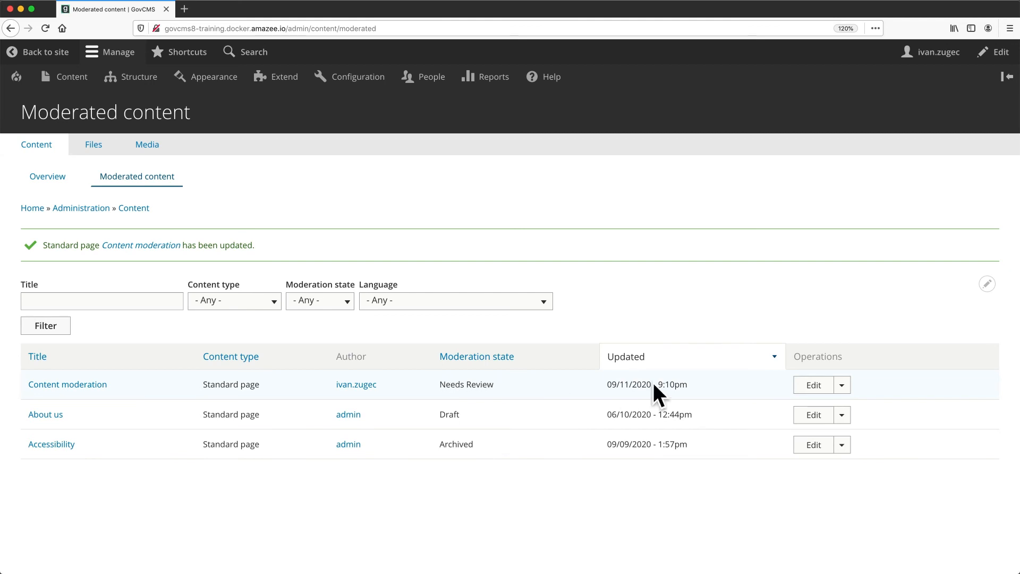
Publish the reviewed "Content moderation" revision from the moderated content list and return to the content overview.
{"action": "left_click", "coordinate": [822, 378]}
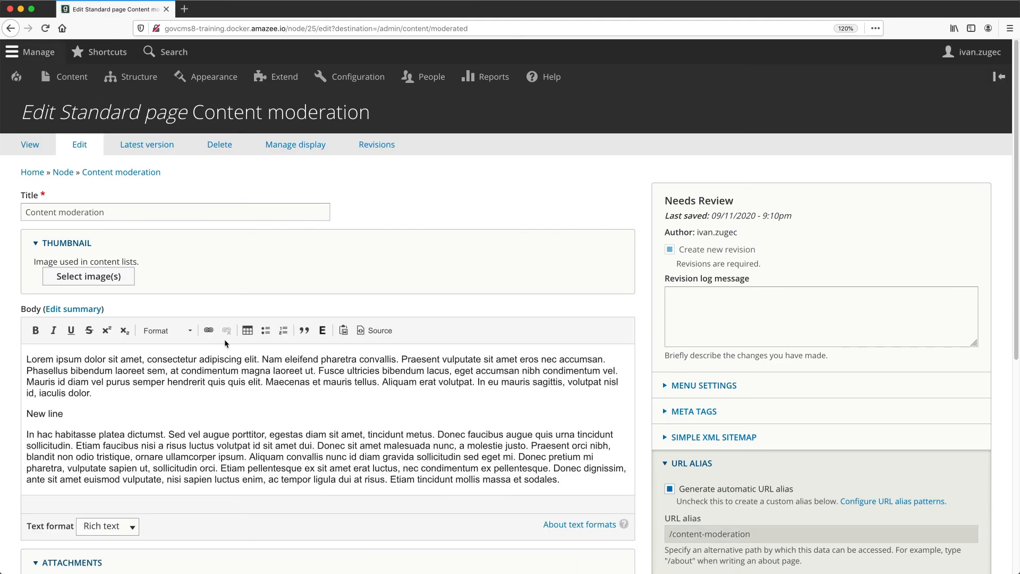
{"action": "scroll", "coordinate": [105, 349], "scroll_direction": "down", "scroll_amount": 5}
{"action": "left_click", "coordinate": [114, 480]}
{"action": "left_click", "coordinate": [114, 485]}
{"action": "left_click", "coordinate": [57, 506]}
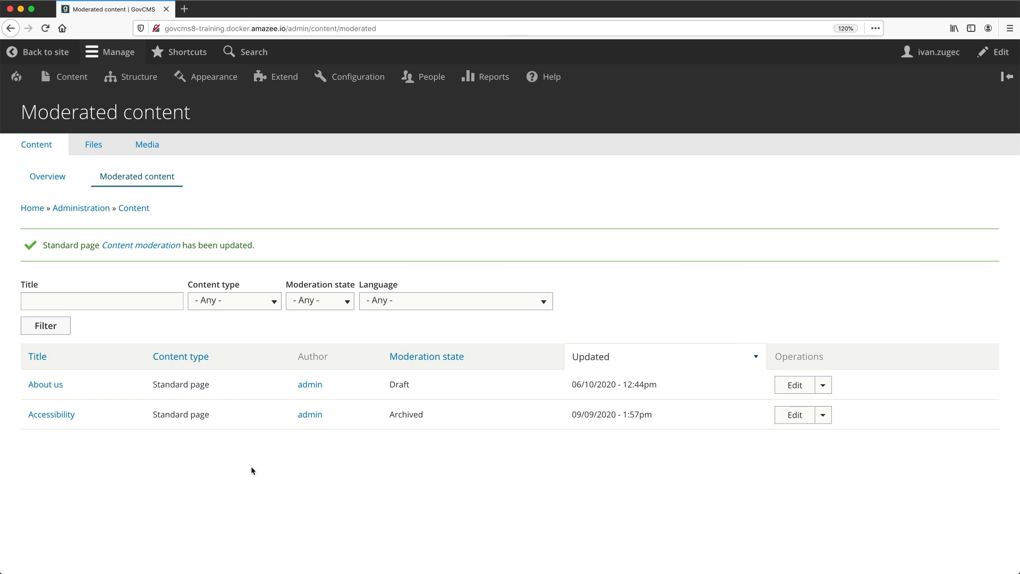
{"action": "left_click", "coordinate": [59, 182]}
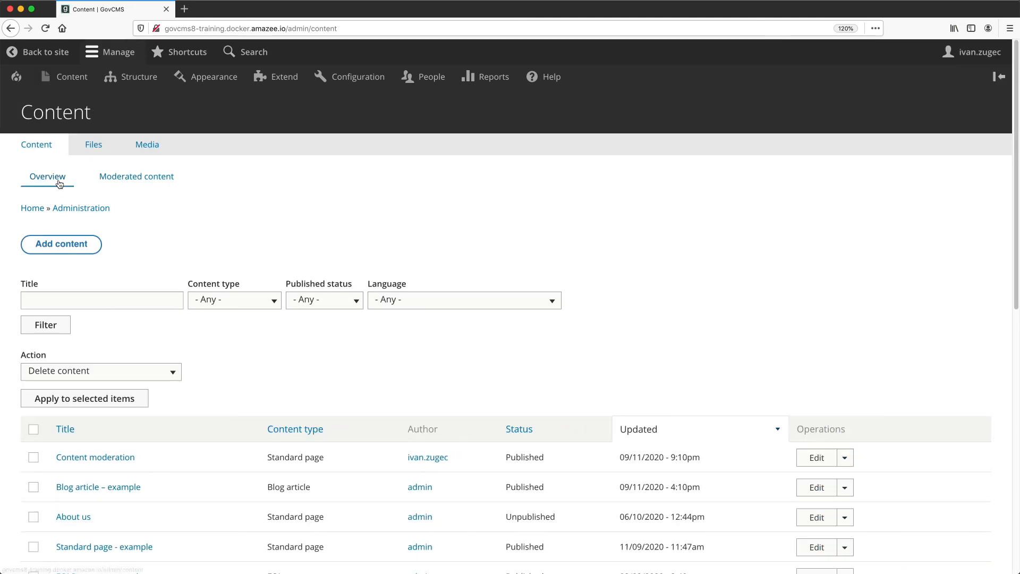